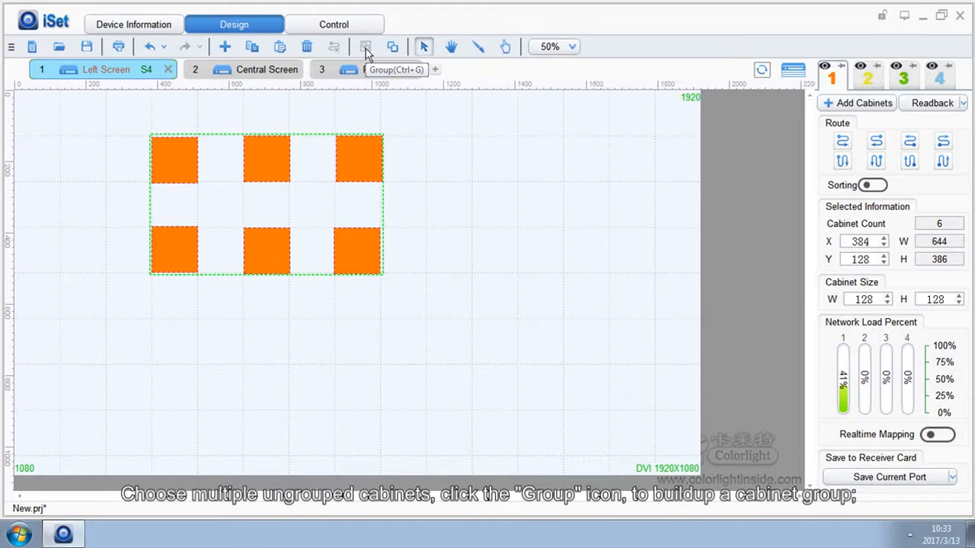
Step: Ungroup the six-cabinet group after moving it to X 388, Y 150, and shift its lower-right cabinet separately down and right
mouse_move(367, 161)
left_mouse_down()
mouse_move(491, 162)
mouse_move(355, 172)
mouse_move(367, 176)
left_mouse_up()
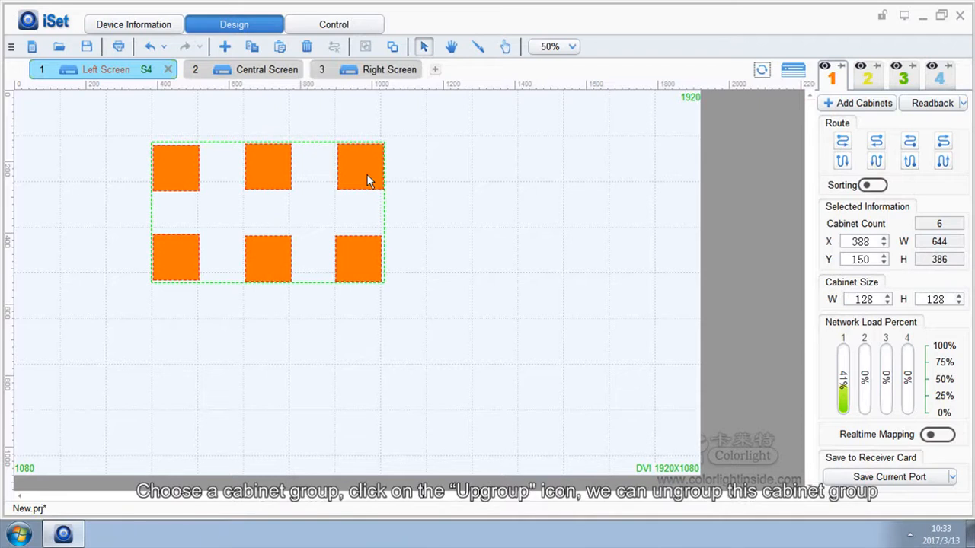
left_click(393, 48)
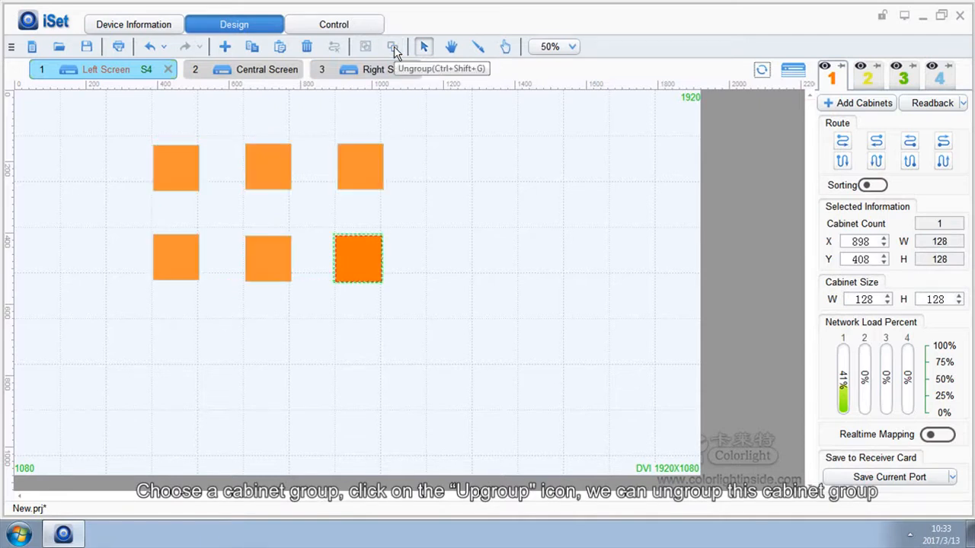
left_click_drag(374, 265, 417, 298)
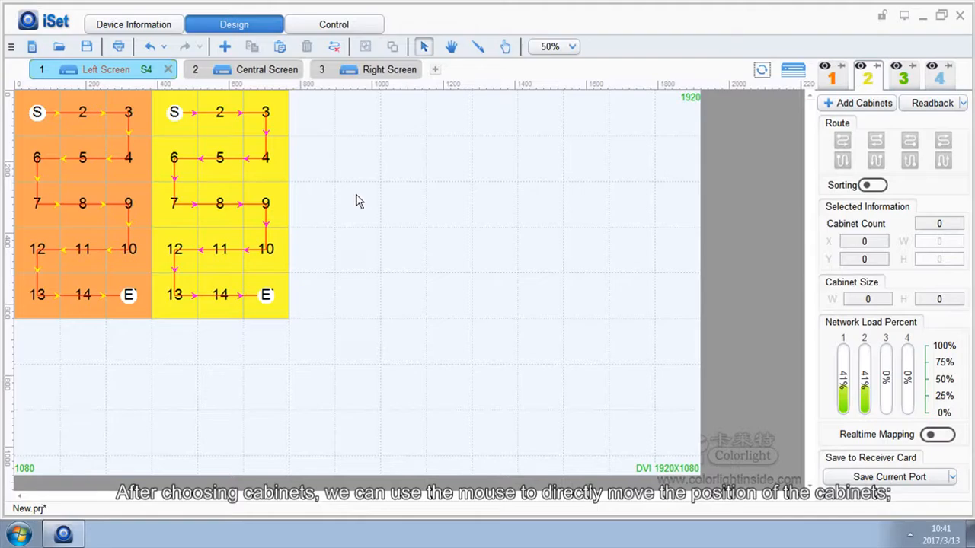
Step: Move the yellow 3X5 cabinet block to X 636, Y 256, and snap it back against the orange block at X 384, Y 0
left_click(233, 173)
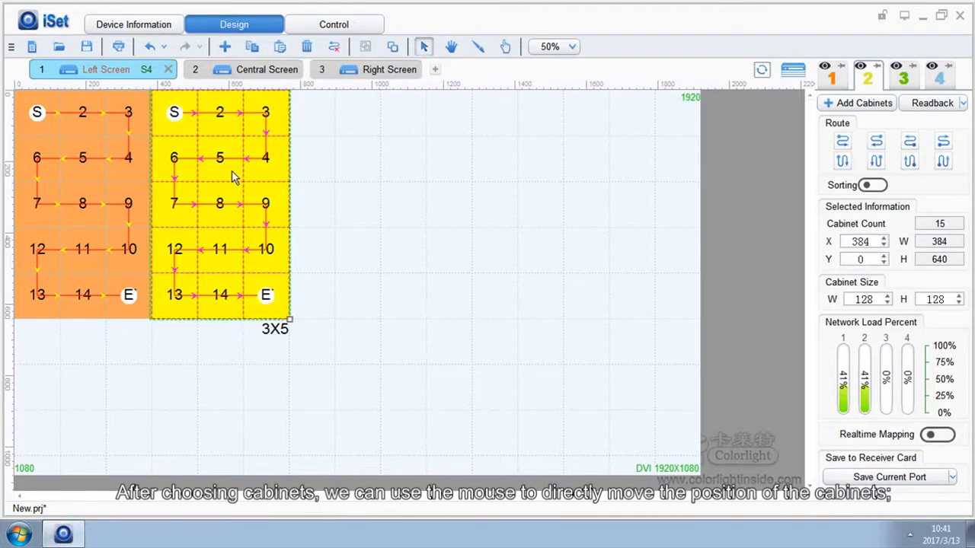
left_click_drag(233, 174, 324, 153)
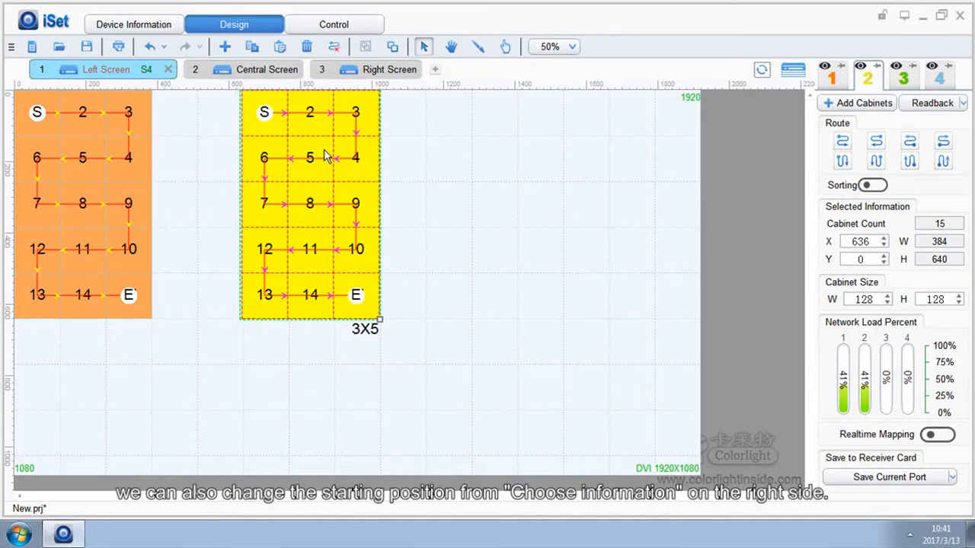
double_click(852, 260)
type("256")
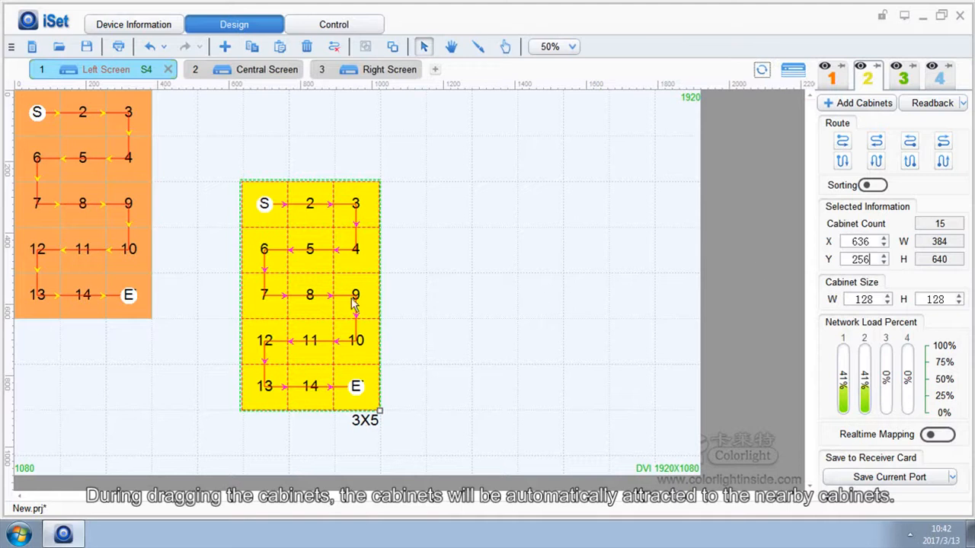
left_click_drag(309, 294, 225, 214)
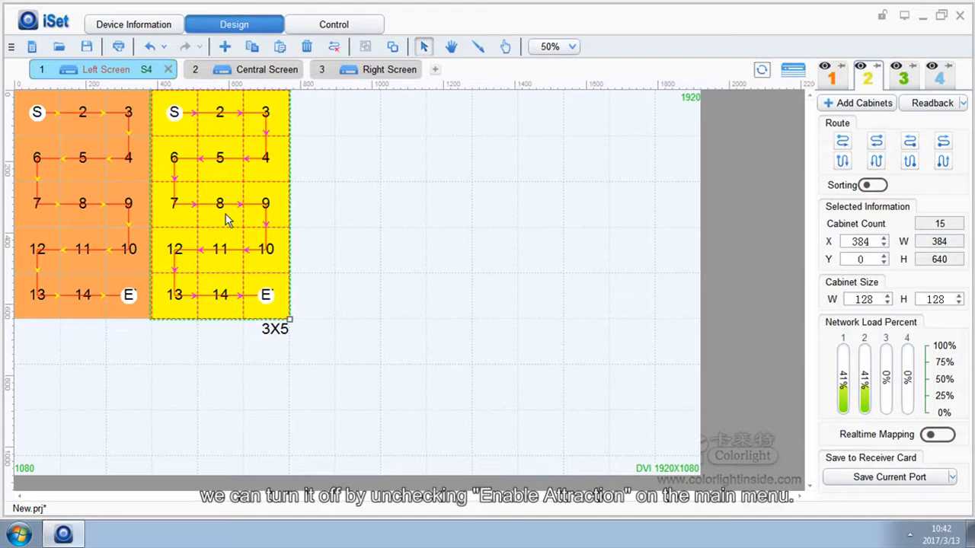
Step: Turn off Enable Attraction so dragged cabinets do not snap to nearby cabinets
left_click(52, 21)
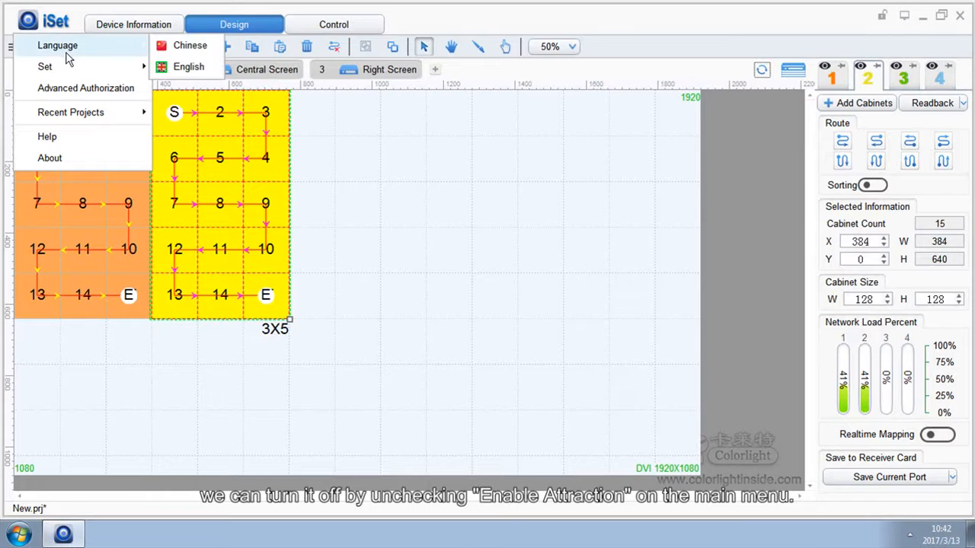
mouse_move(68, 66)
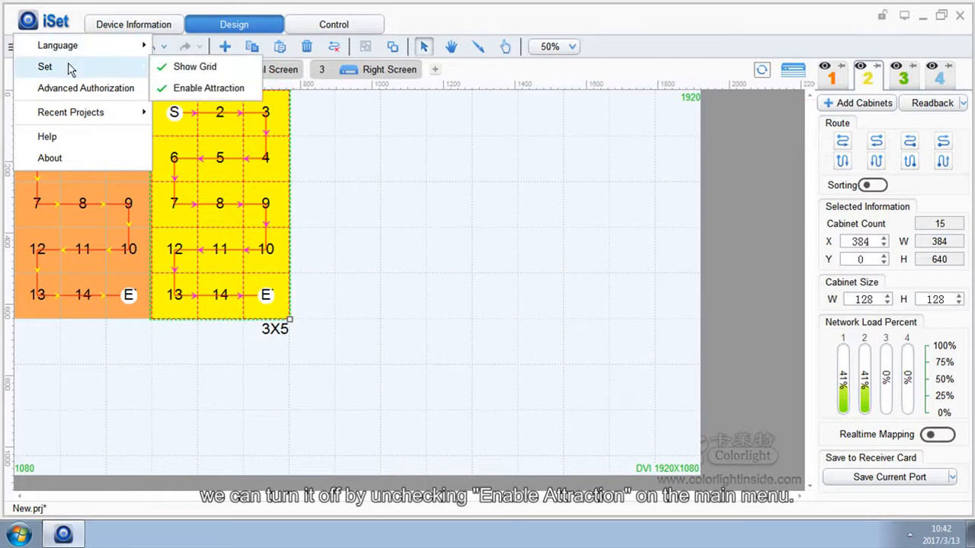
left_click(182, 83)
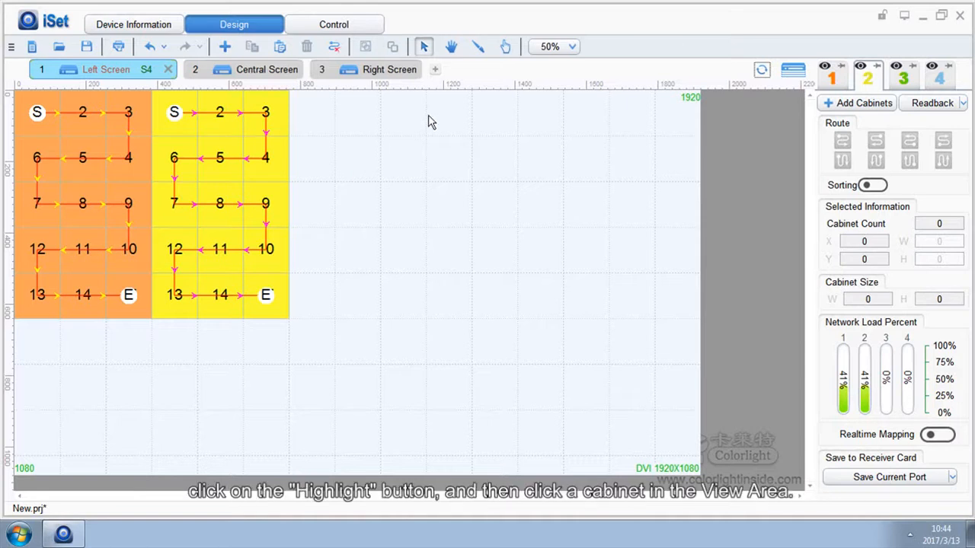
Step: Highlight cabinet 8 in the yellow port 2 block with the Highlight tool
left_click(505, 51)
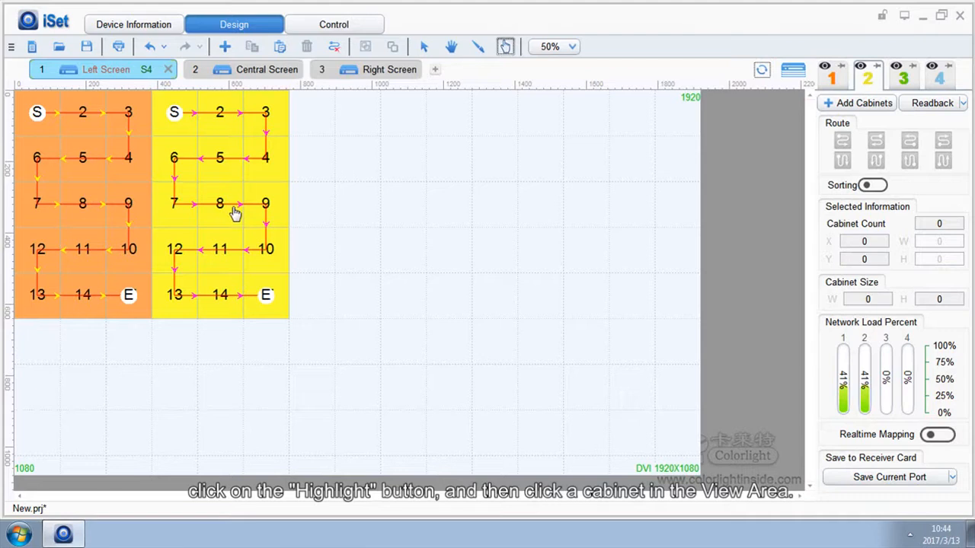
left_click(234, 213)
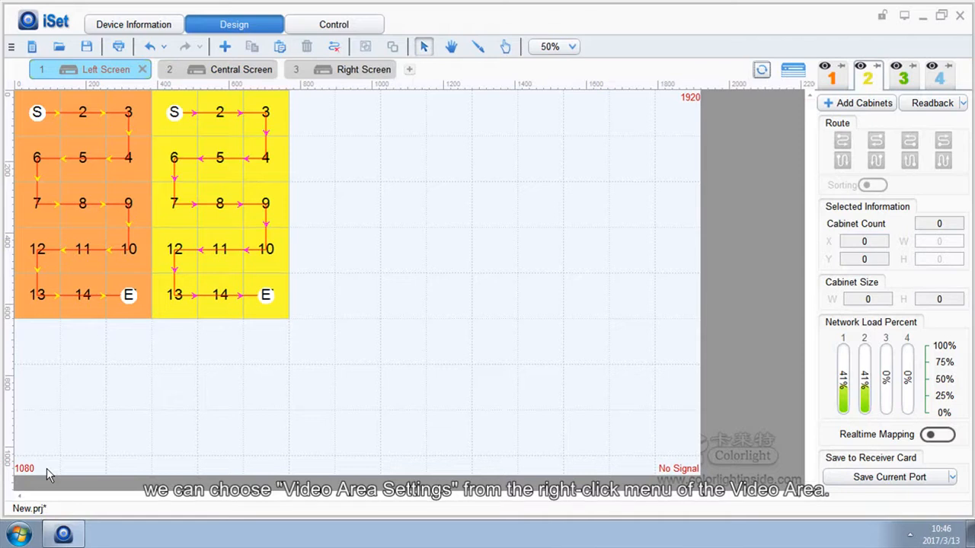
Step: Set a custom content size for the Left Screen video area, with width 1366 and height 768
right_click(417, 268)
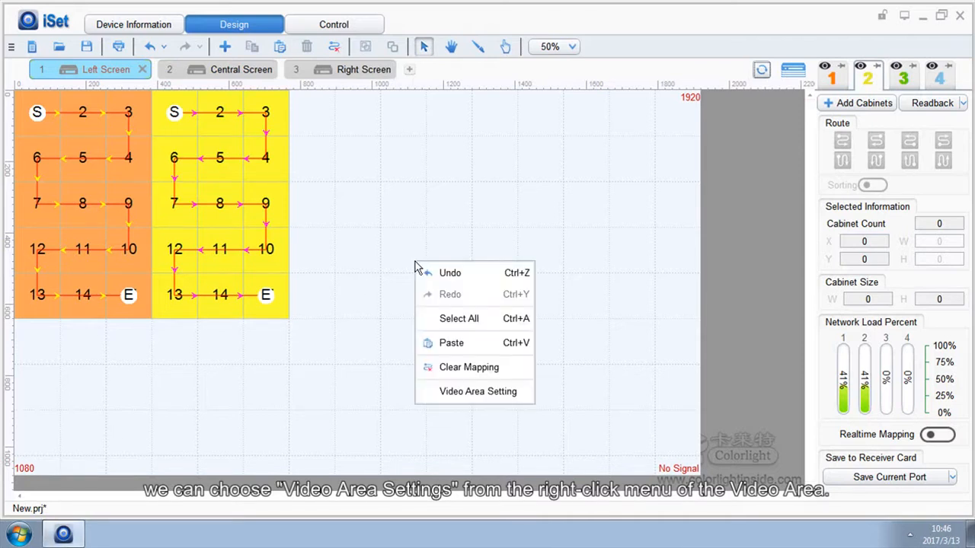
left_click(451, 392)
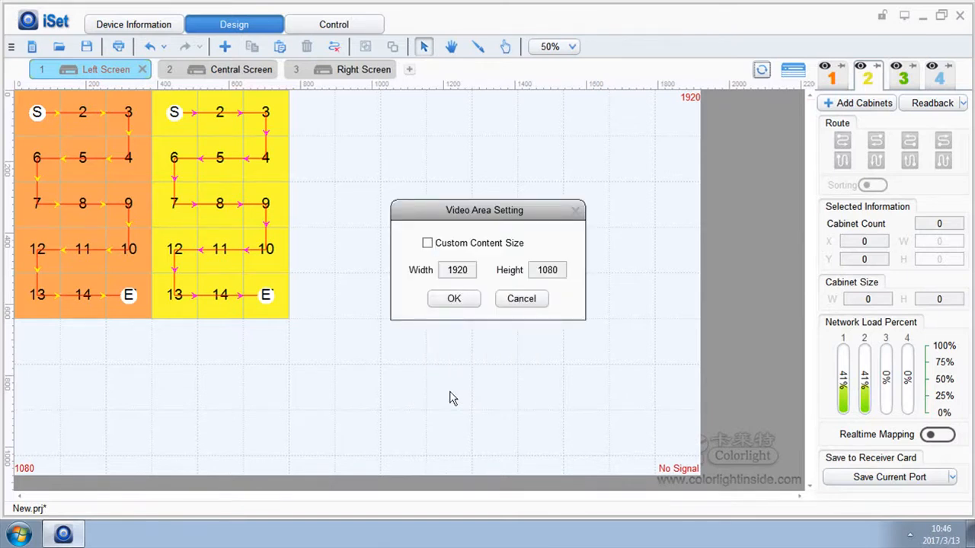
left_click(427, 244)
type("1366")
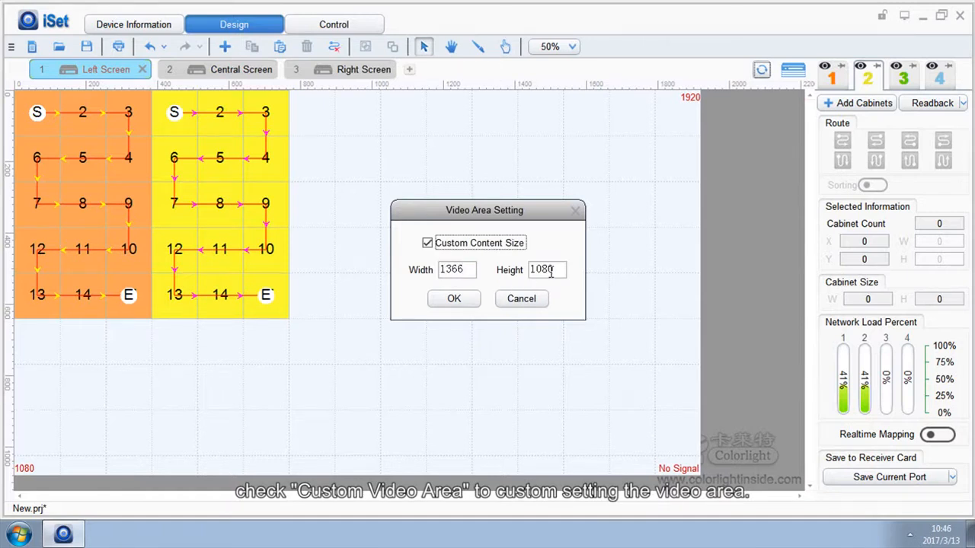
left_click_drag(556, 271, 531, 272)
type("768")
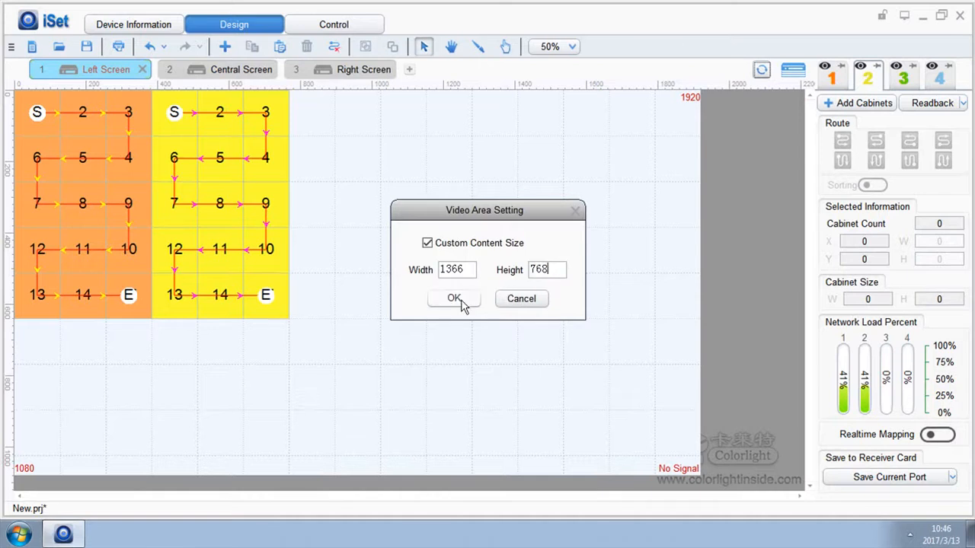
left_click(454, 299)
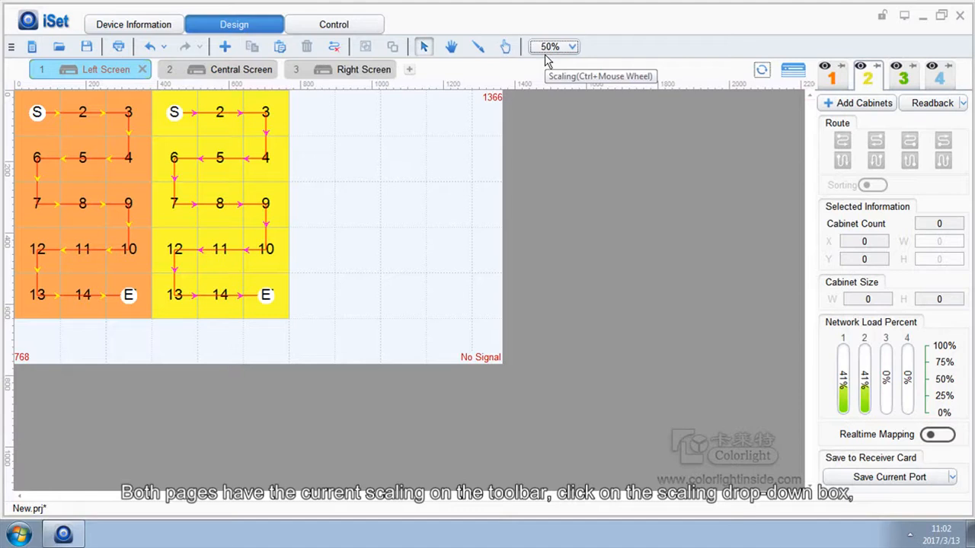
Step: Scale the view to 75% and back to 50%, and zoom out to 40% before returning to 50%
left_click(572, 49)
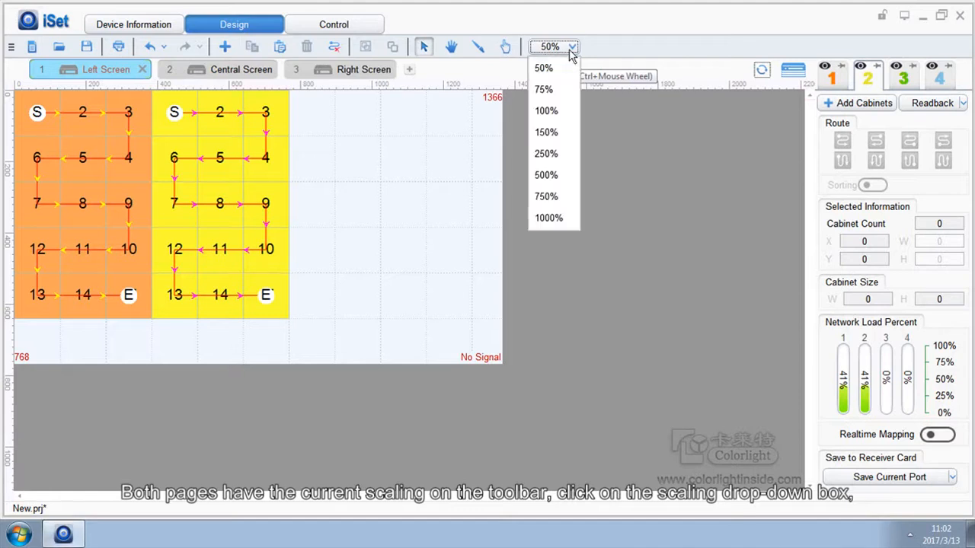
left_click(547, 91)
left_click(572, 51)
left_click(553, 67)
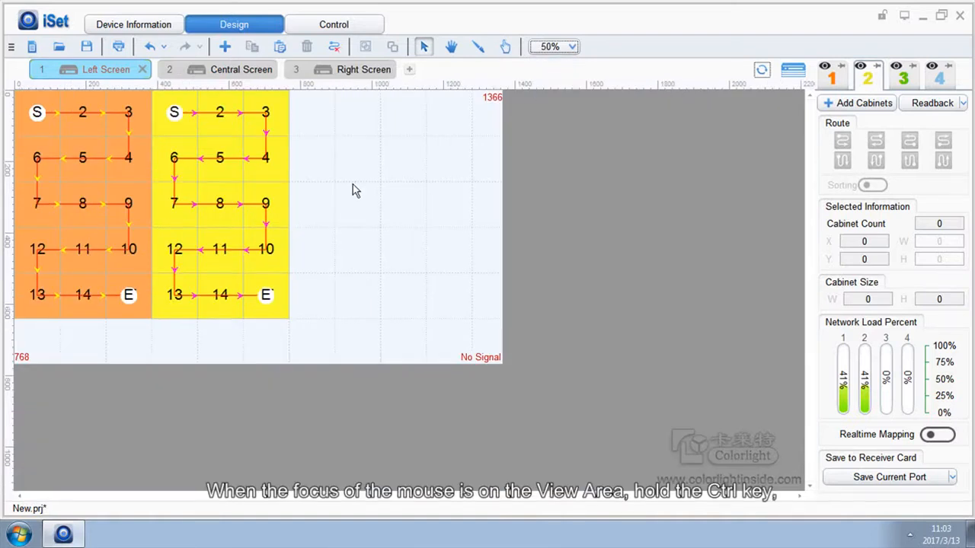
scroll(353, 184, "down", 1)
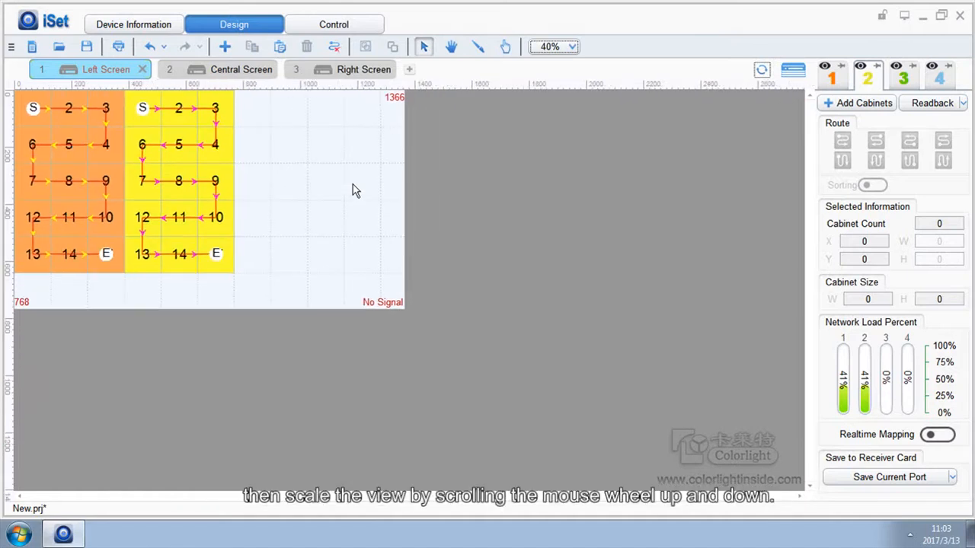
scroll(352, 184, "up", 2)
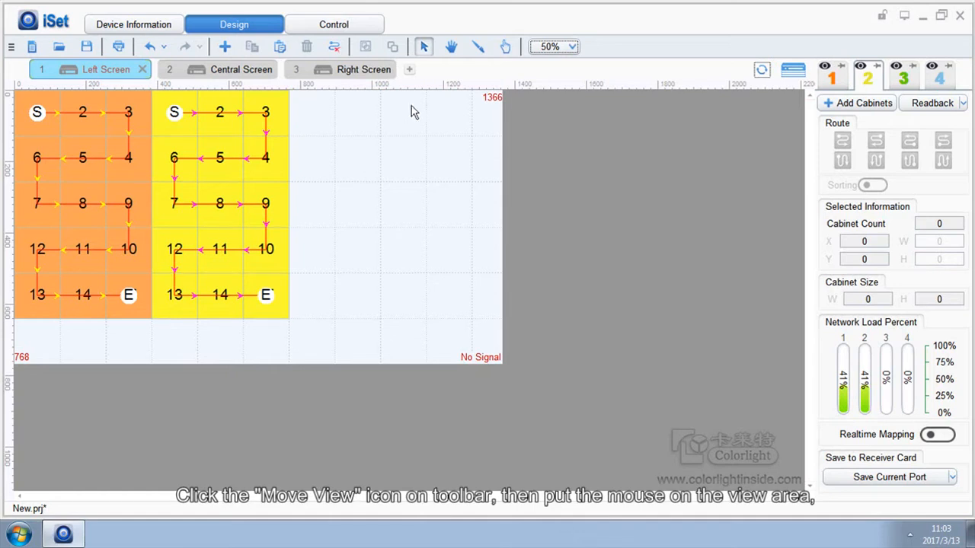
Step: Pan the cabinet layout in the view area with the Move View tool
left_click(451, 45)
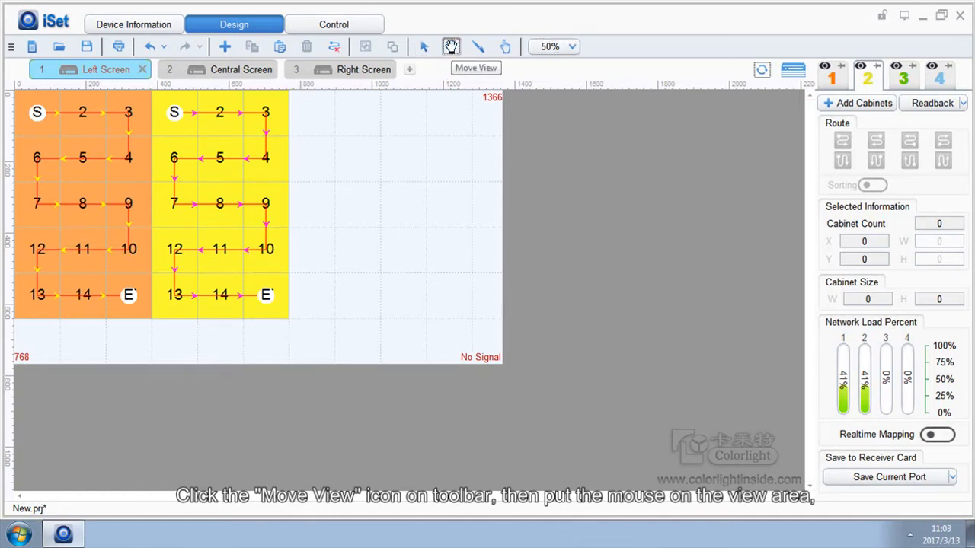
left_click_drag(273, 204, 290, 274)
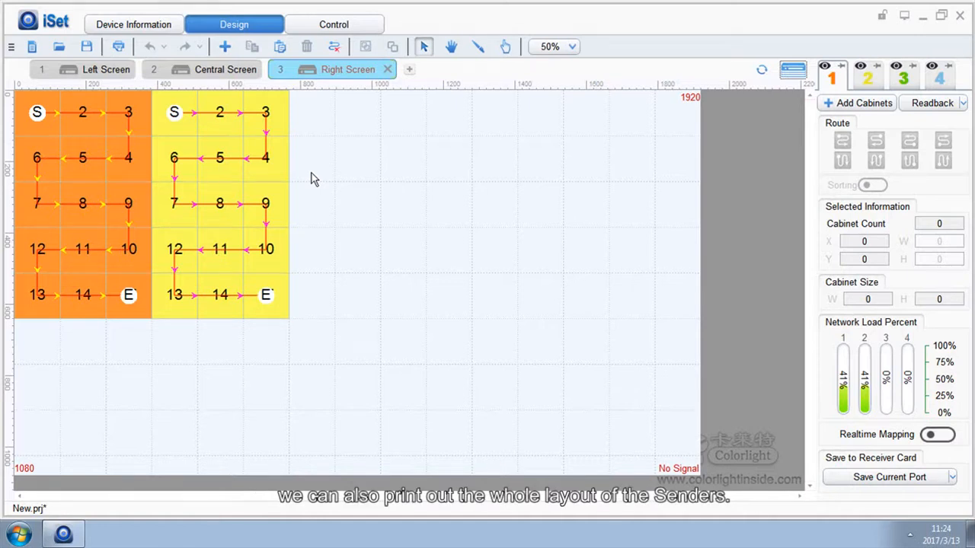
Step: Open the print preview of the Right Screen layout and set the page to A4 with horizontal orientation
left_click(122, 49)
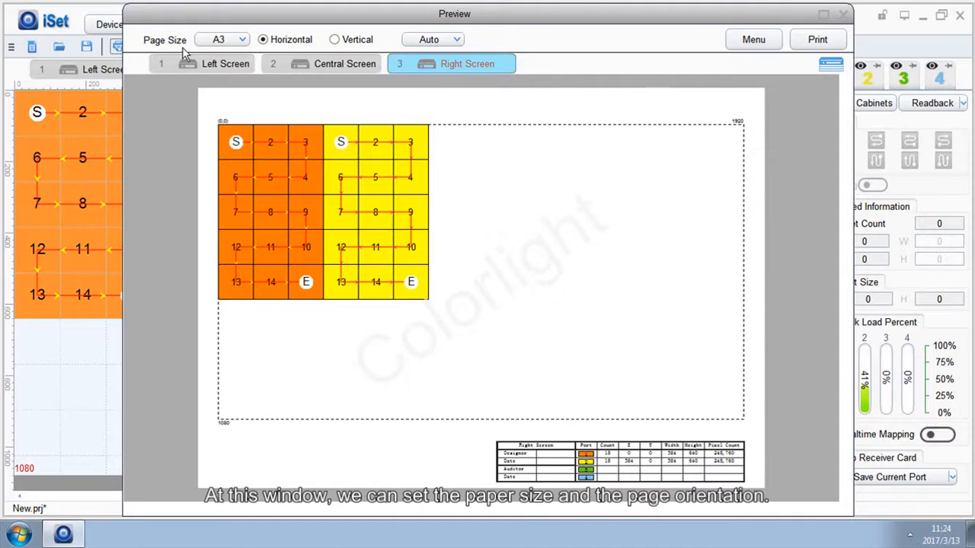
left_click(228, 40)
left_click(224, 83)
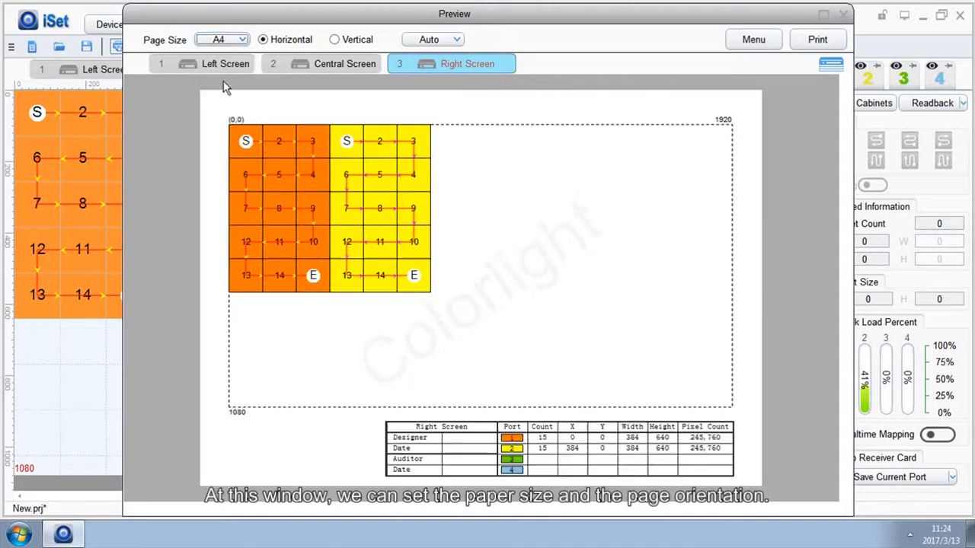
left_click(341, 42)
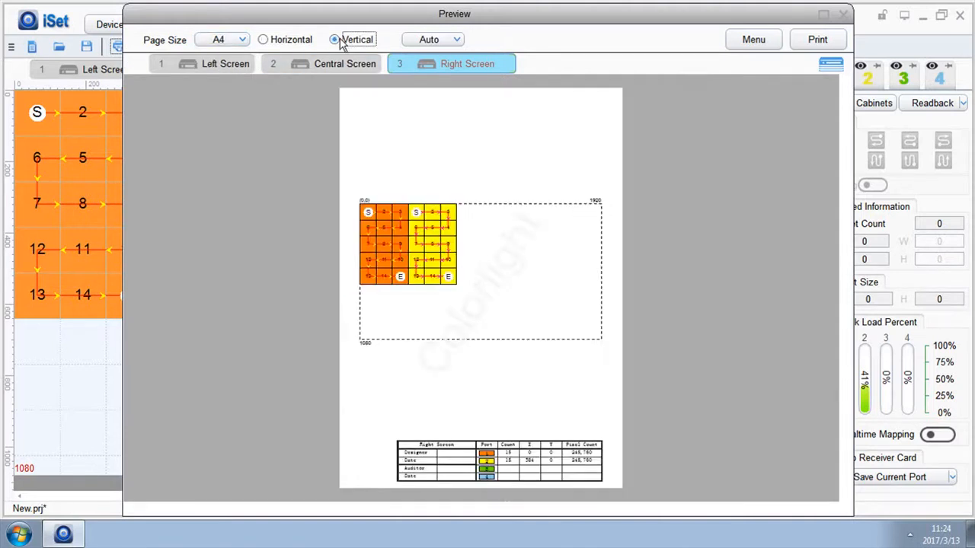
left_click(264, 40)
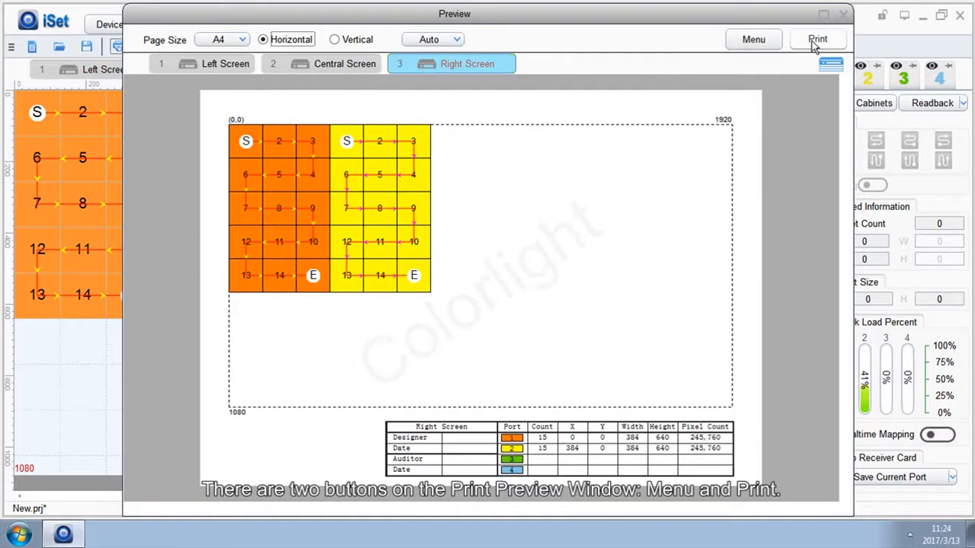
Step: Save the print preview as a .bmp picture named Print in the iSet folder
left_click(747, 46)
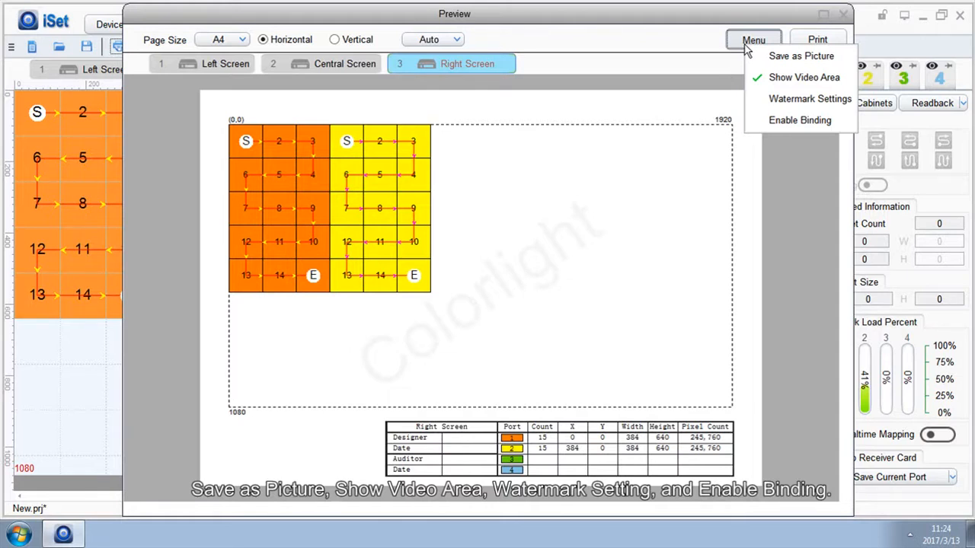
left_click(760, 55)
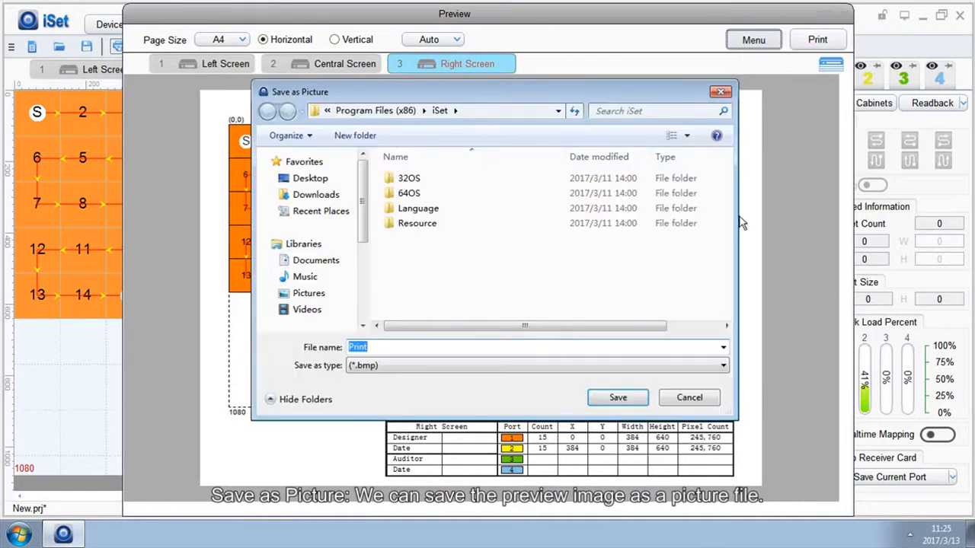
left_click(702, 367)
left_click(701, 371)
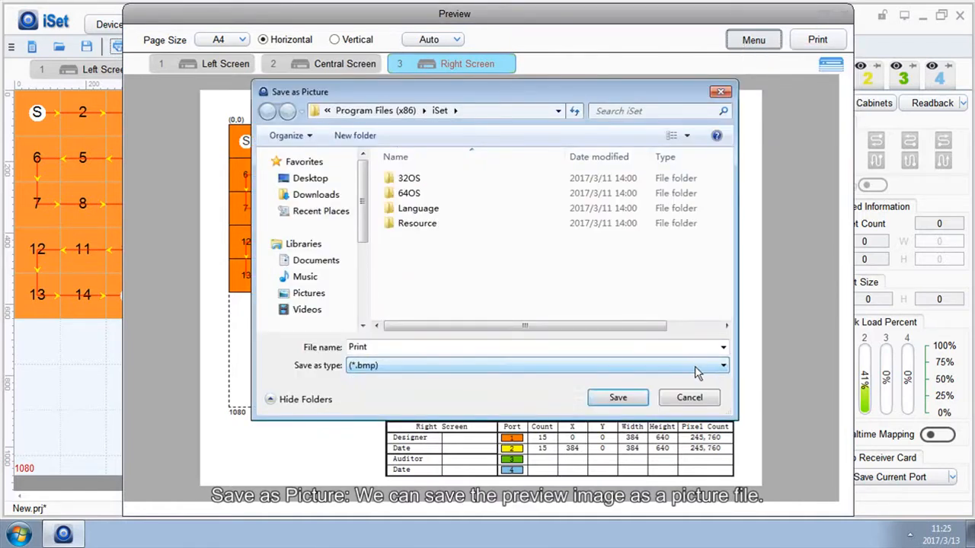
left_click(617, 397)
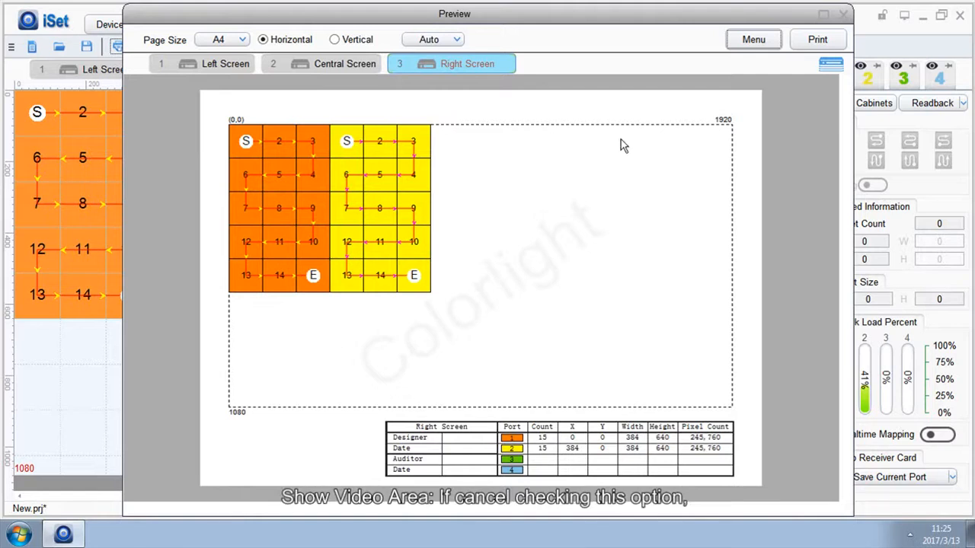
Step: Turn off Show Video Area in the print preview to limit the page to the cabinet layout
left_click(753, 46)
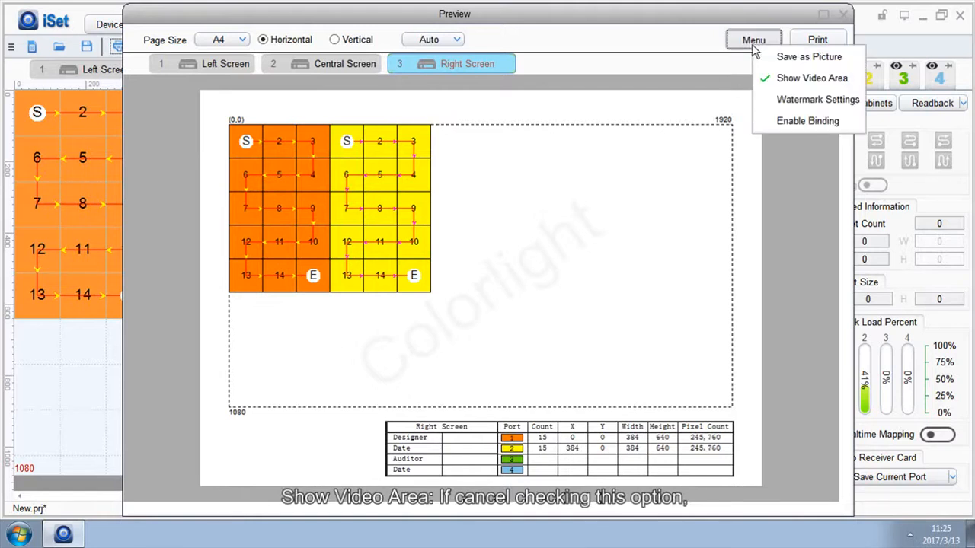
left_click(775, 78)
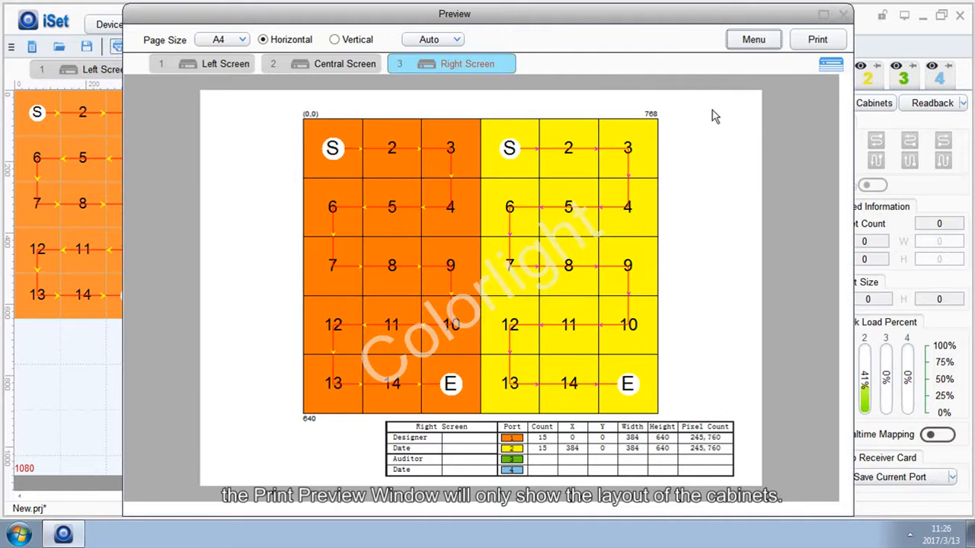
Step: Disable the watermark on the print page through the Watermark Settings
left_click(746, 44)
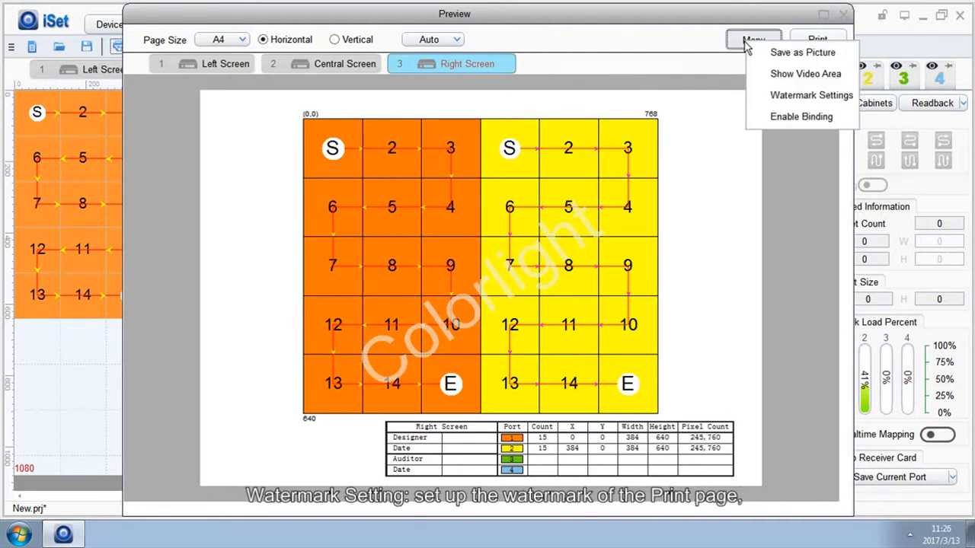
left_click(777, 94)
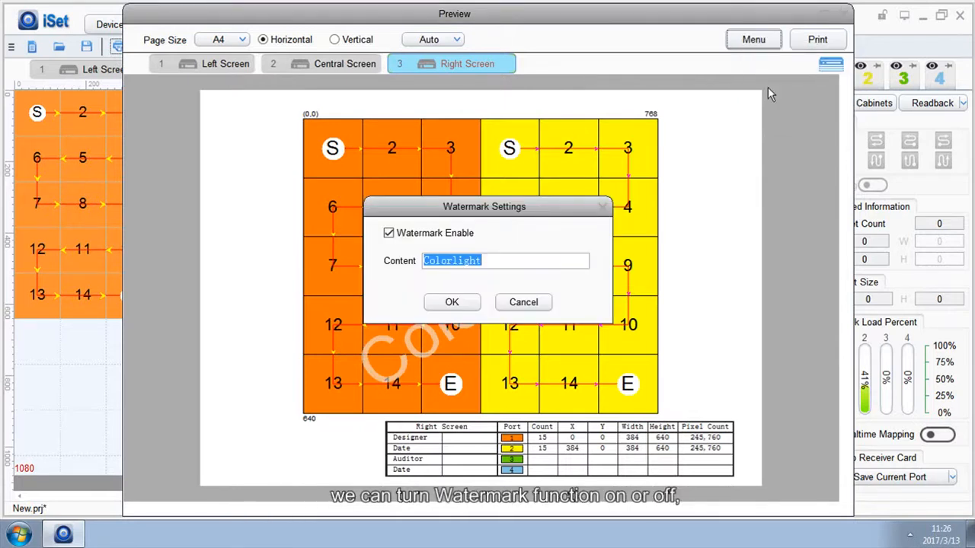
left_click(390, 235)
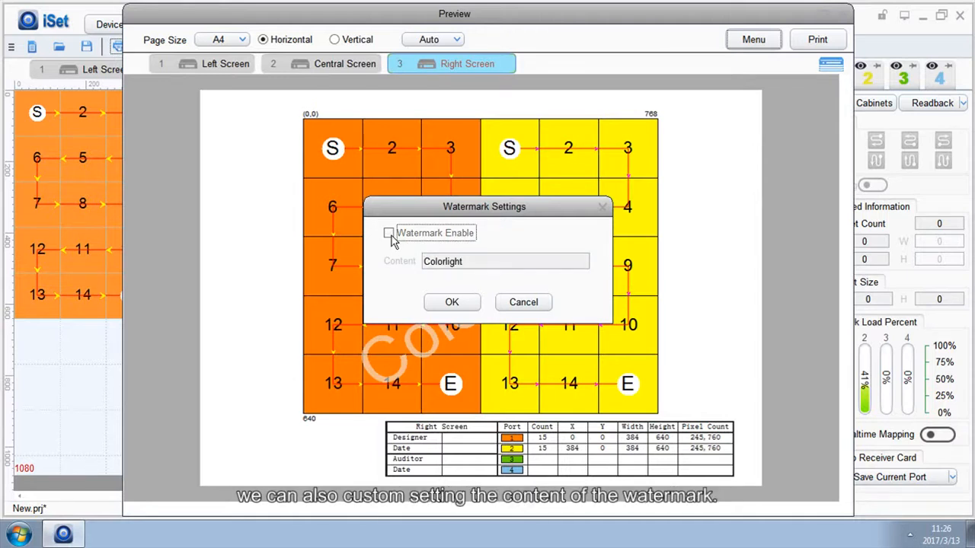
left_click(453, 303)
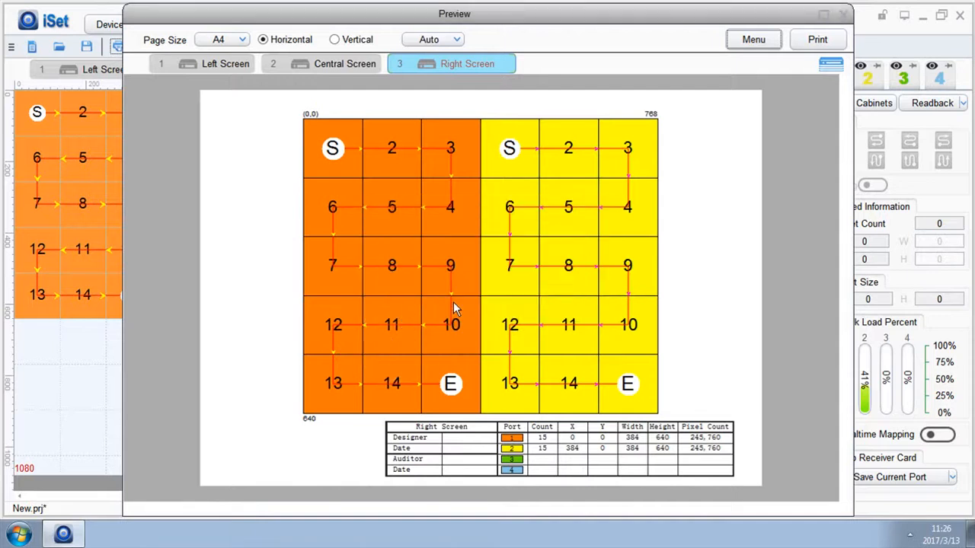
Step: Enable binding for the print page, and check the printer selection without printing
left_click(746, 50)
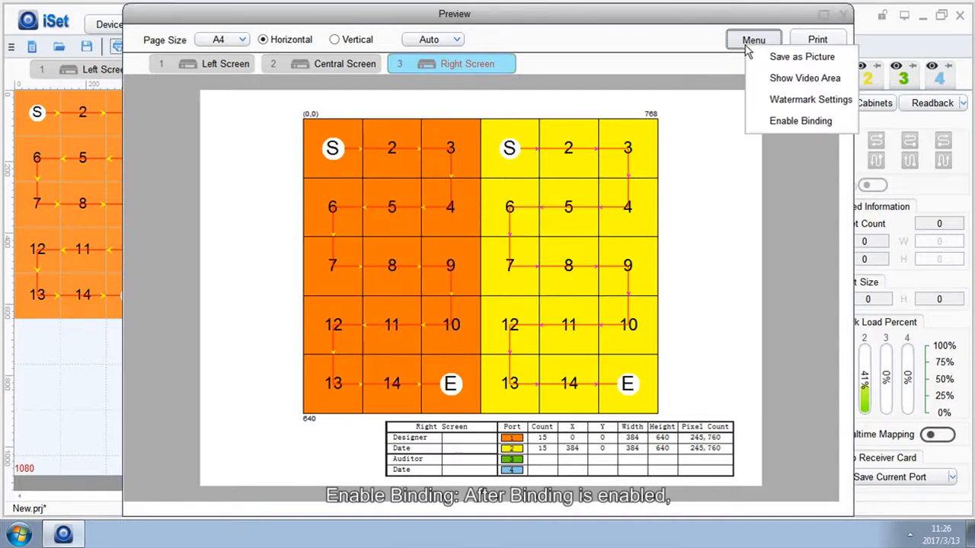
left_click(779, 121)
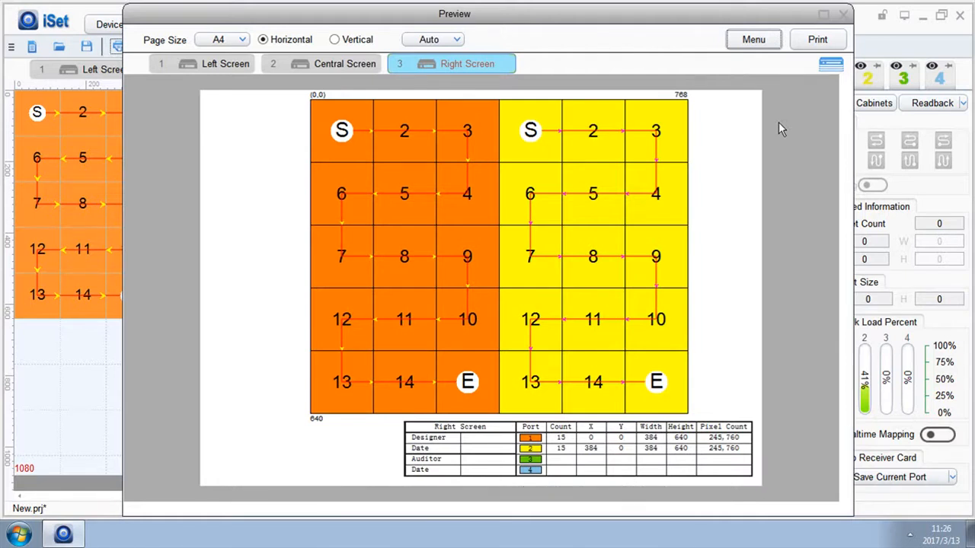
left_click(821, 45)
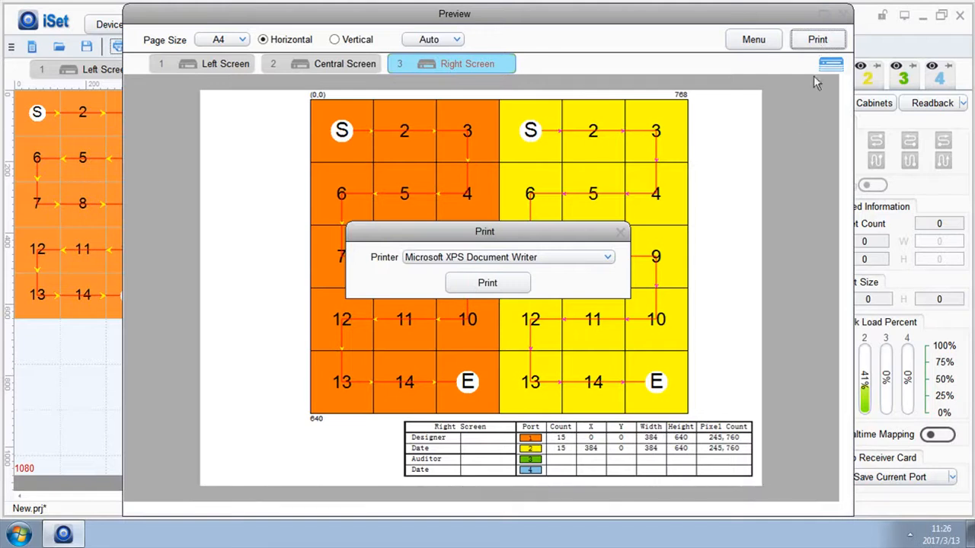
left_click(622, 231)
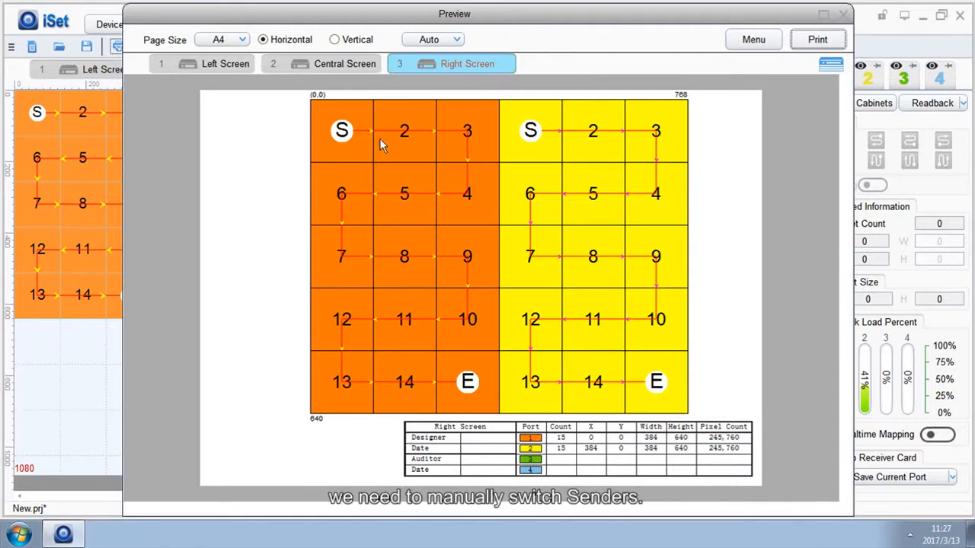
Step: View the print pages of the Central Screen and Left Screen senders, and show the combined Sender Layout
left_click(329, 67)
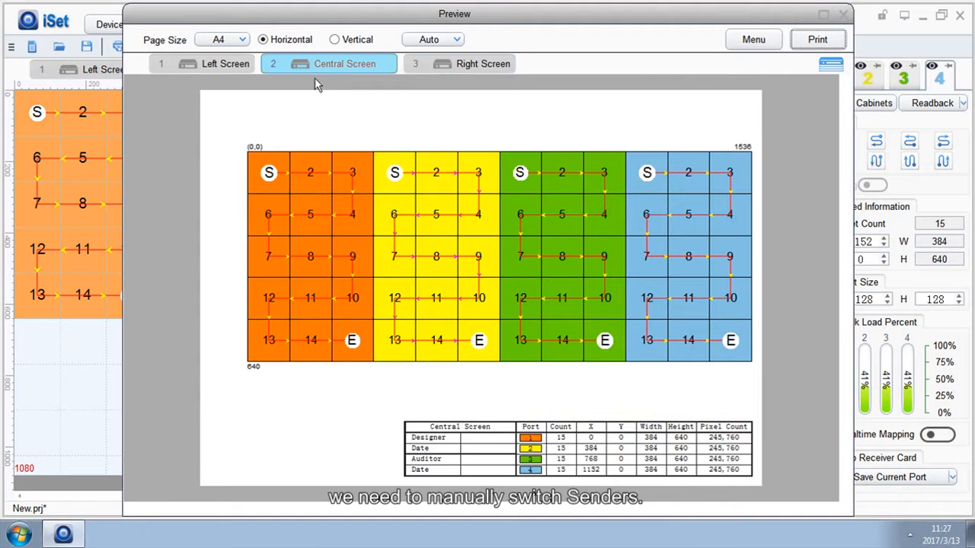
left_click(221, 64)
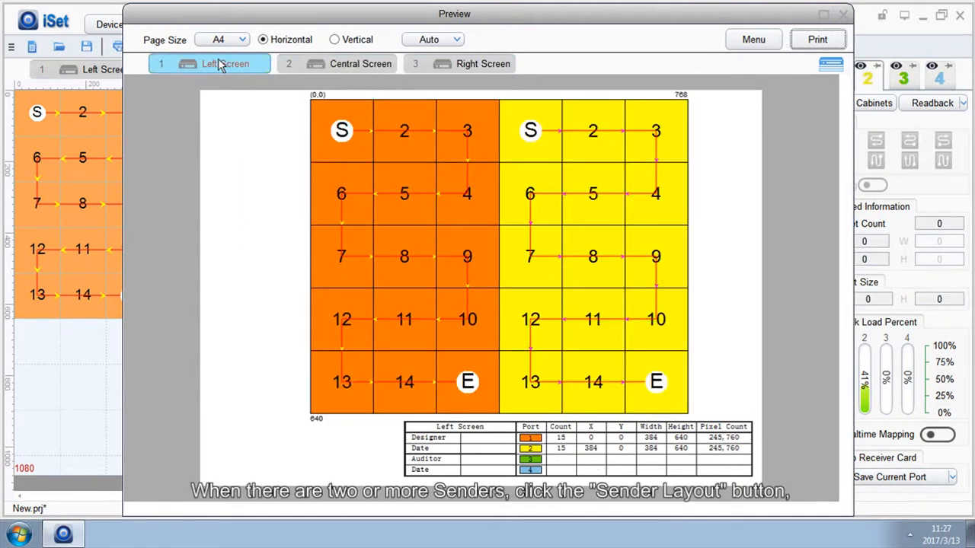
left_click(829, 67)
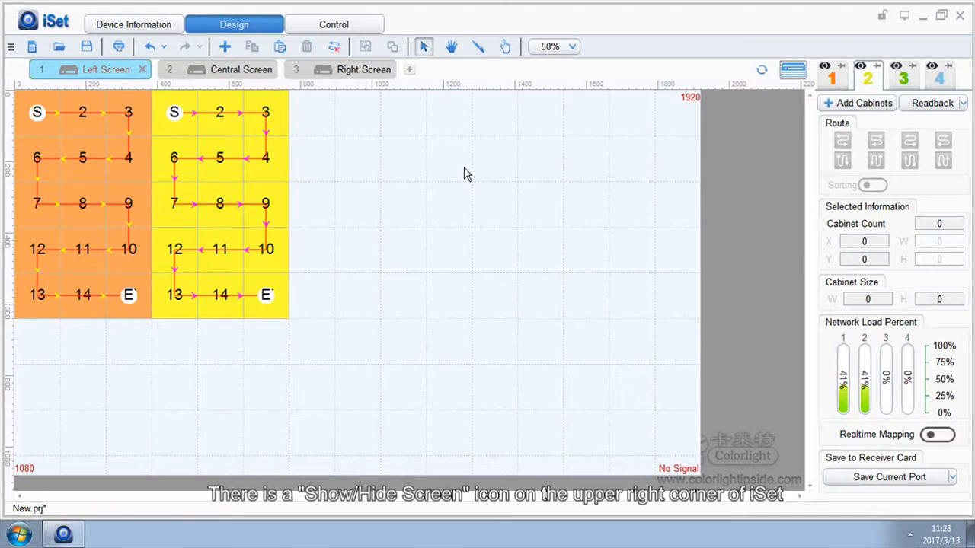
Step: Toggle the screen display with the Show/Hide Screen function
left_click(904, 20)
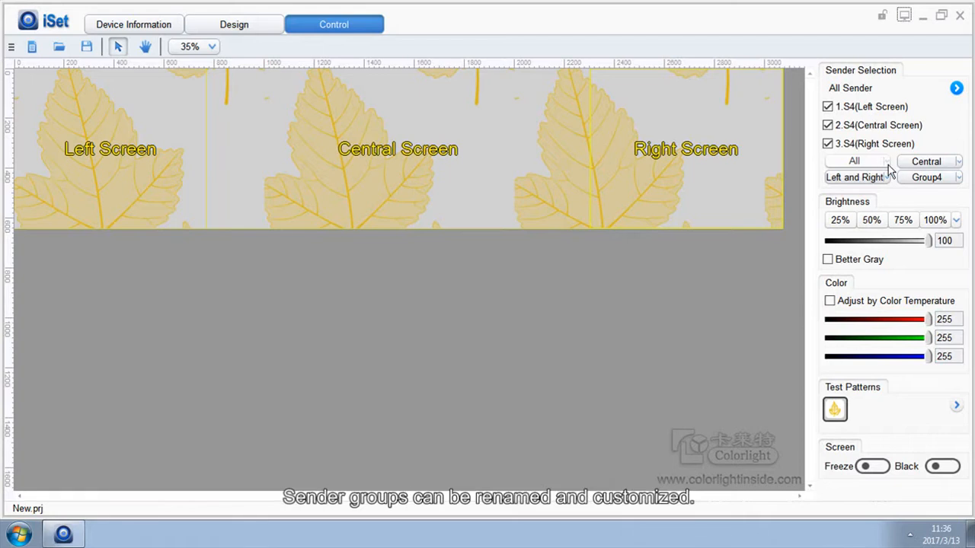
Step: Check the Rename and Set options of the All sender group, and select the All and Central groups in turn
left_click(887, 165)
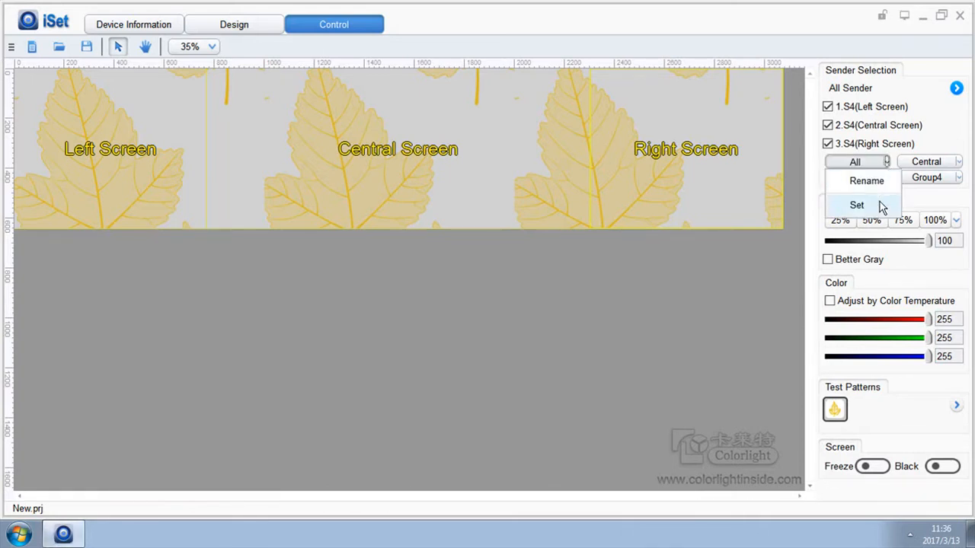
left_click(792, 184)
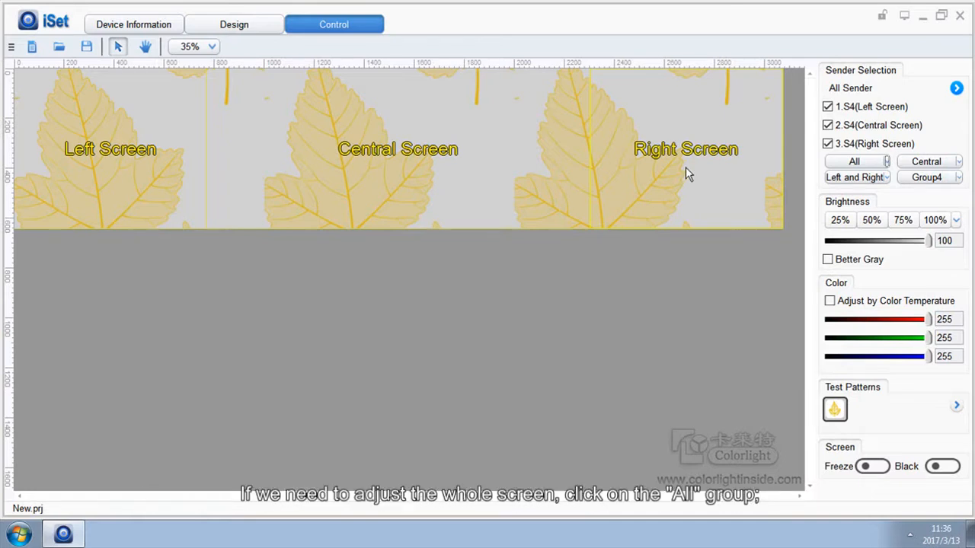
left_click(860, 162)
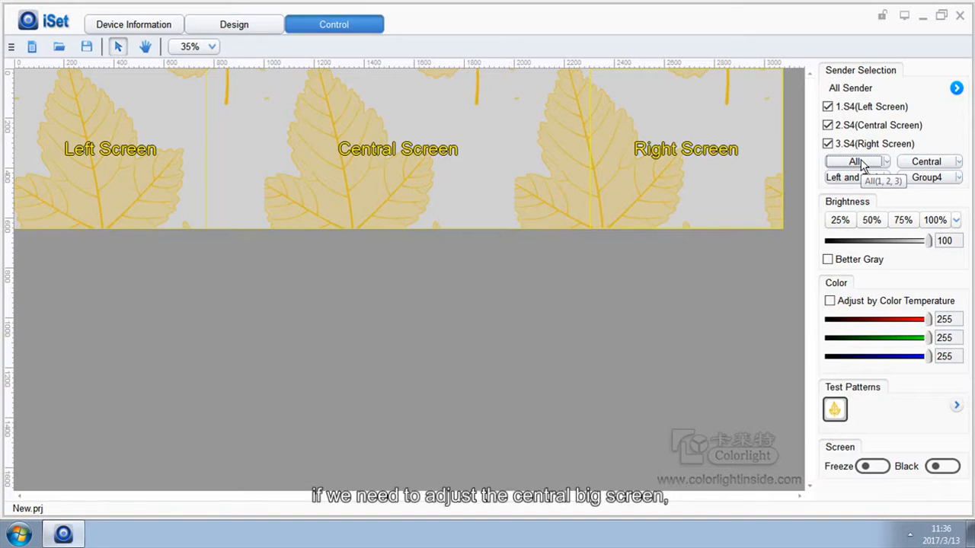
left_click(924, 163)
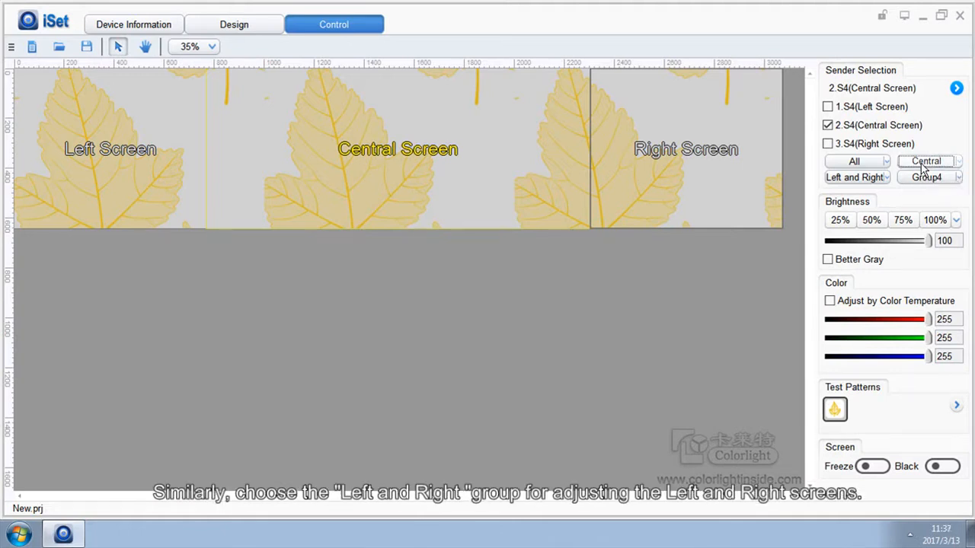
Step: Select the Left and Right sender group and adjust the brightness of its senders together
left_click(853, 181)
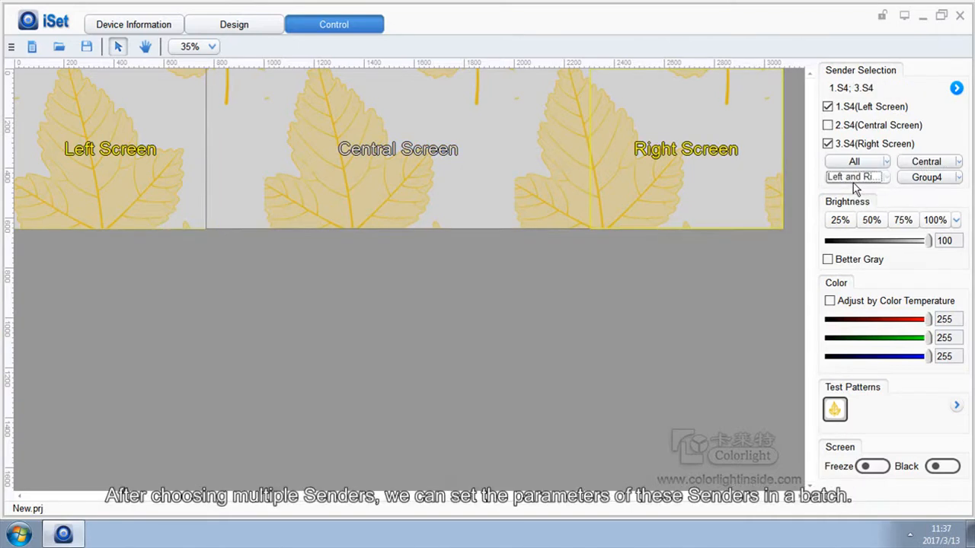
mouse_move(928, 241)
left_mouse_down()
mouse_move(828, 242)
mouse_move(927, 243)
left_mouse_up()
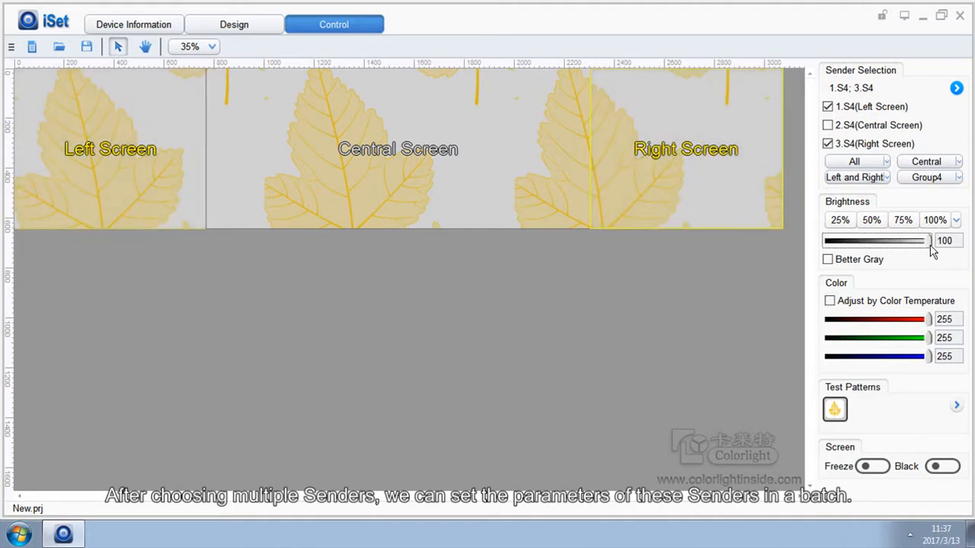